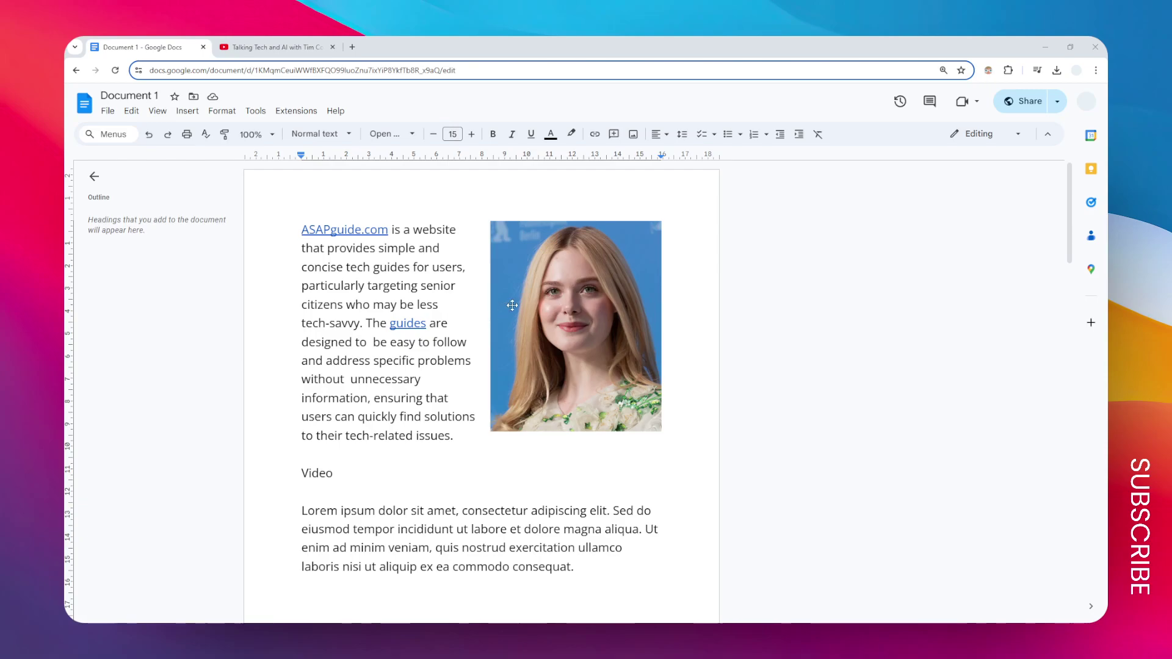
Copy the Talking Tech and AI with Tim Cook video's full YouTube address and return to the document.
left_click(694, 381)
left_click(280, 47)
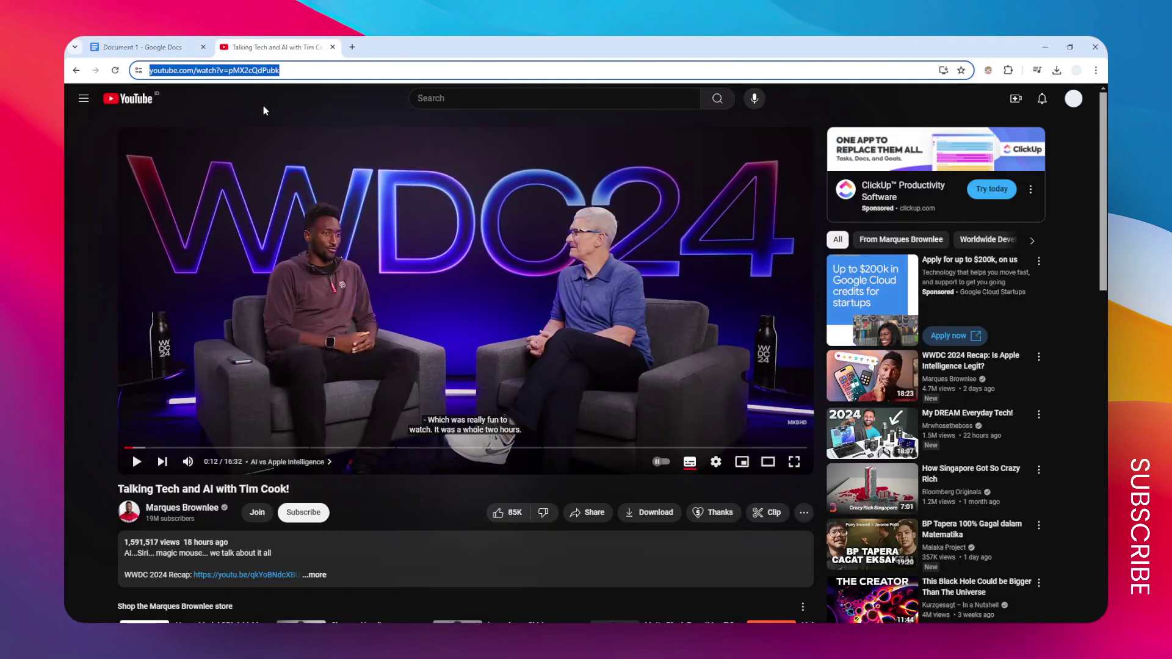
left_click(213, 48)
left_click(274, 47)
left_click(301, 75)
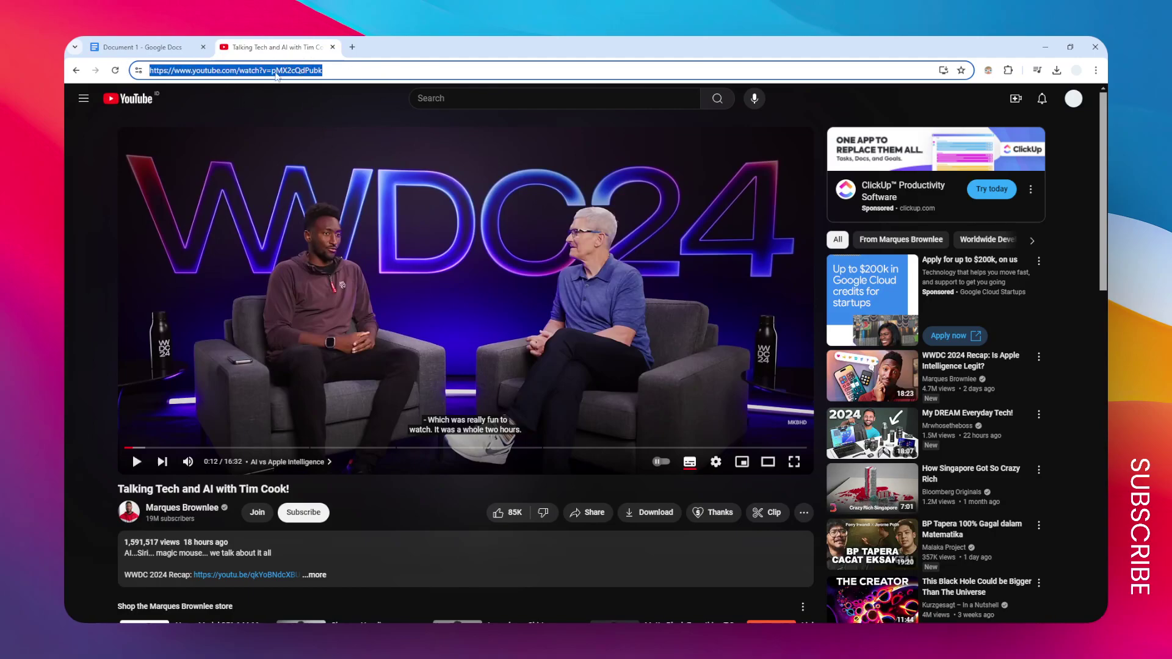
right_click(294, 73)
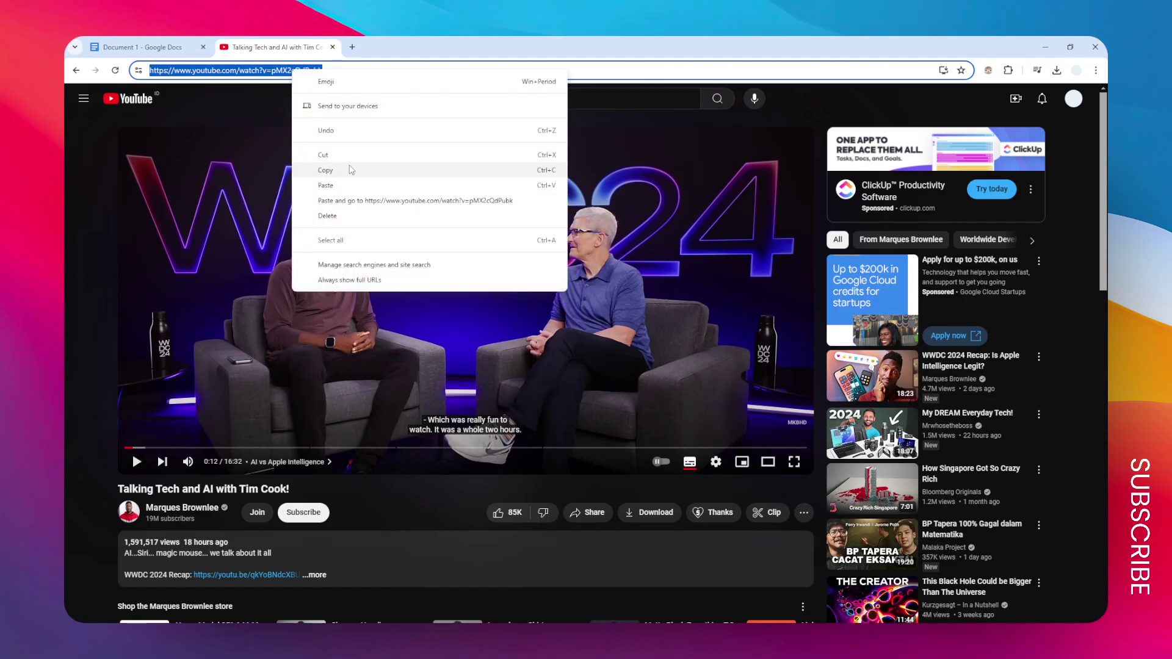
left_click(357, 170)
left_click(147, 47)
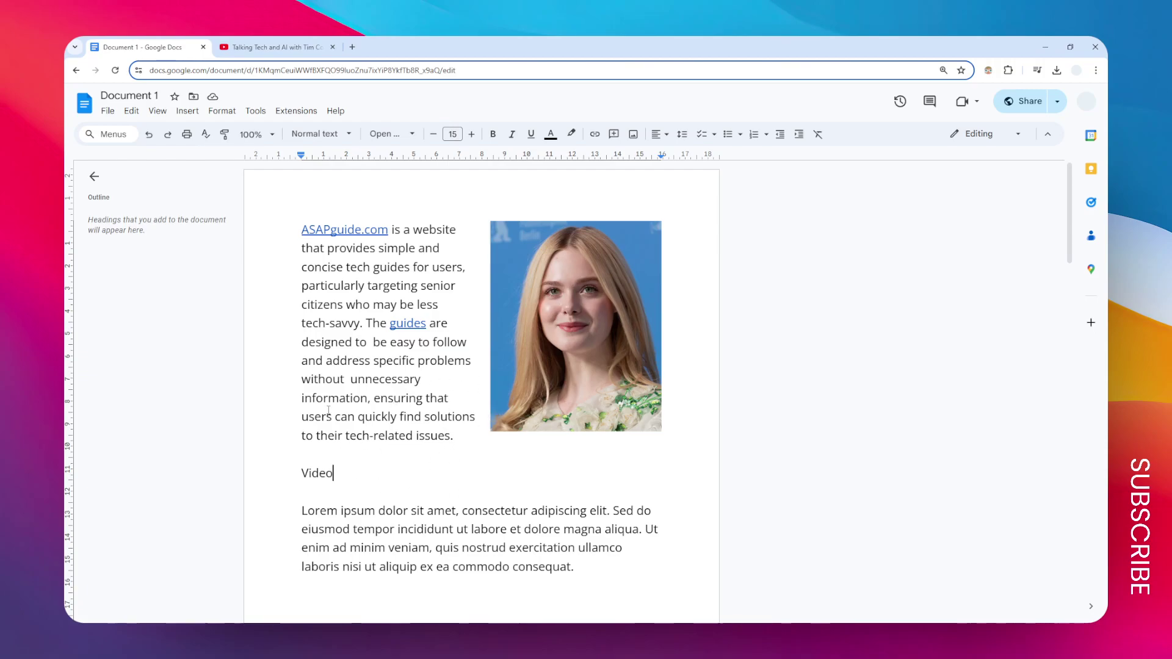
Hyperlink the word 'Video' to the copied Tim Cook YouTube address.
double_click(342, 467)
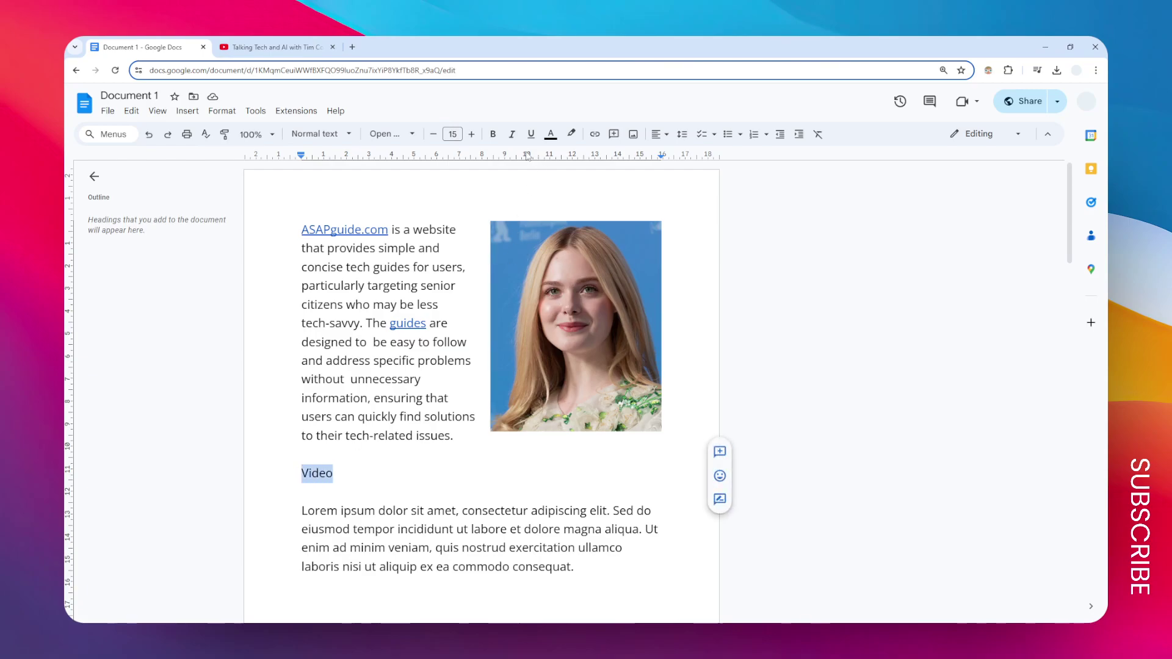
left_click(593, 134)
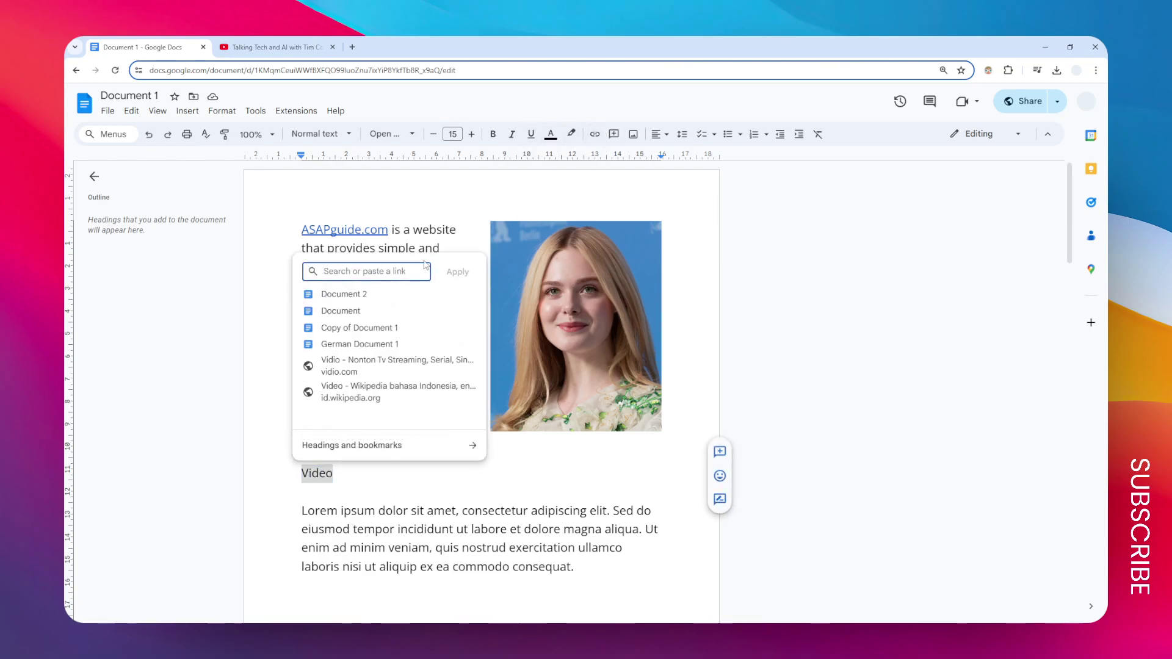
right_click(382, 275)
left_click(437, 380)
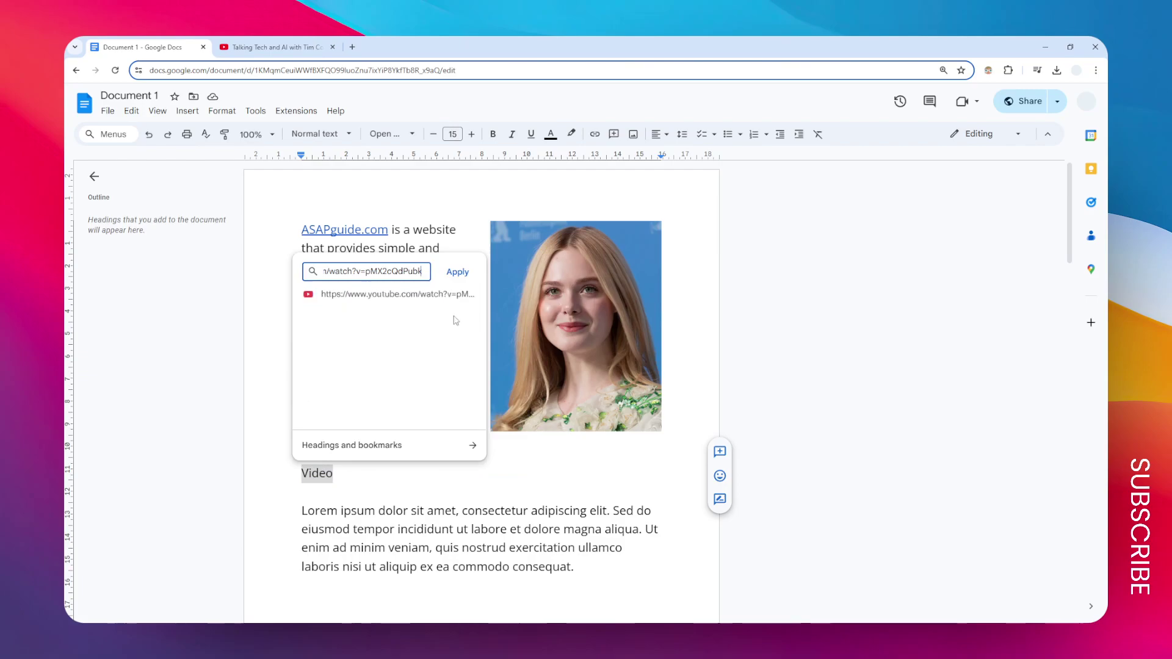
left_click(457, 271)
left_click(373, 462)
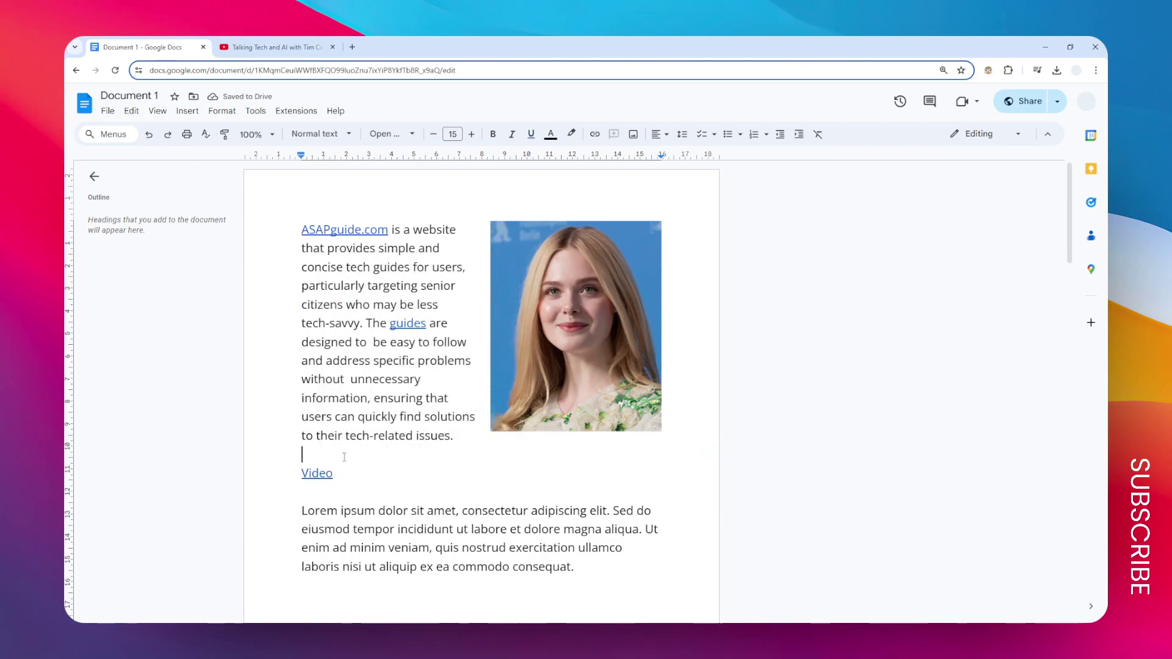
left_click(308, 473)
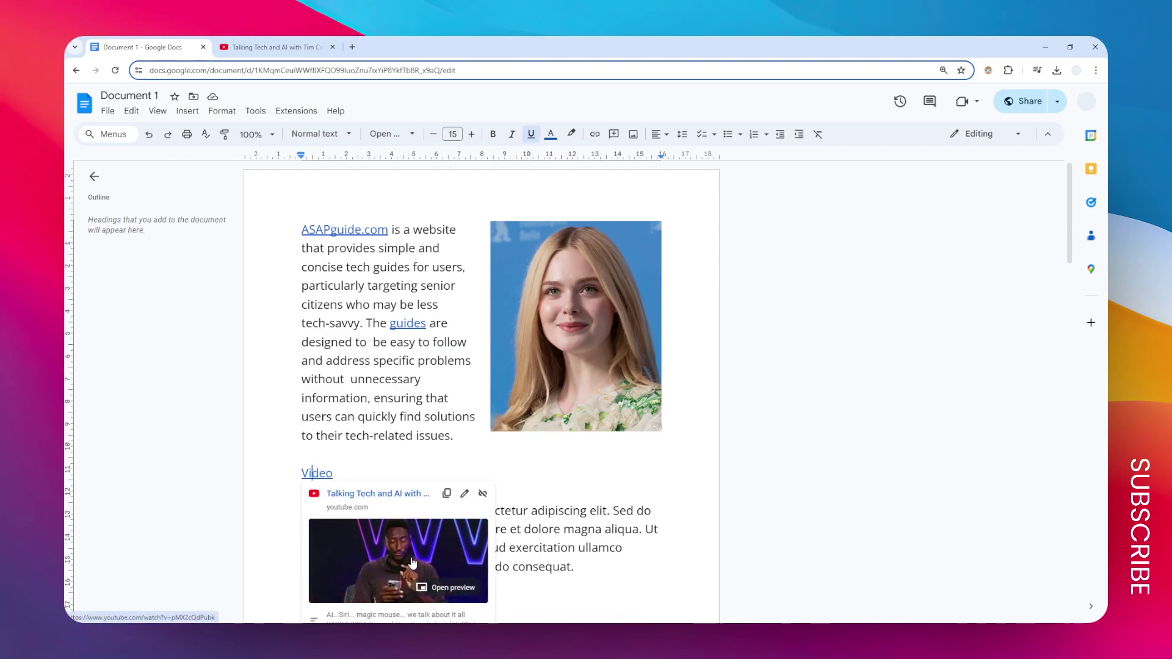
left_click(431, 590)
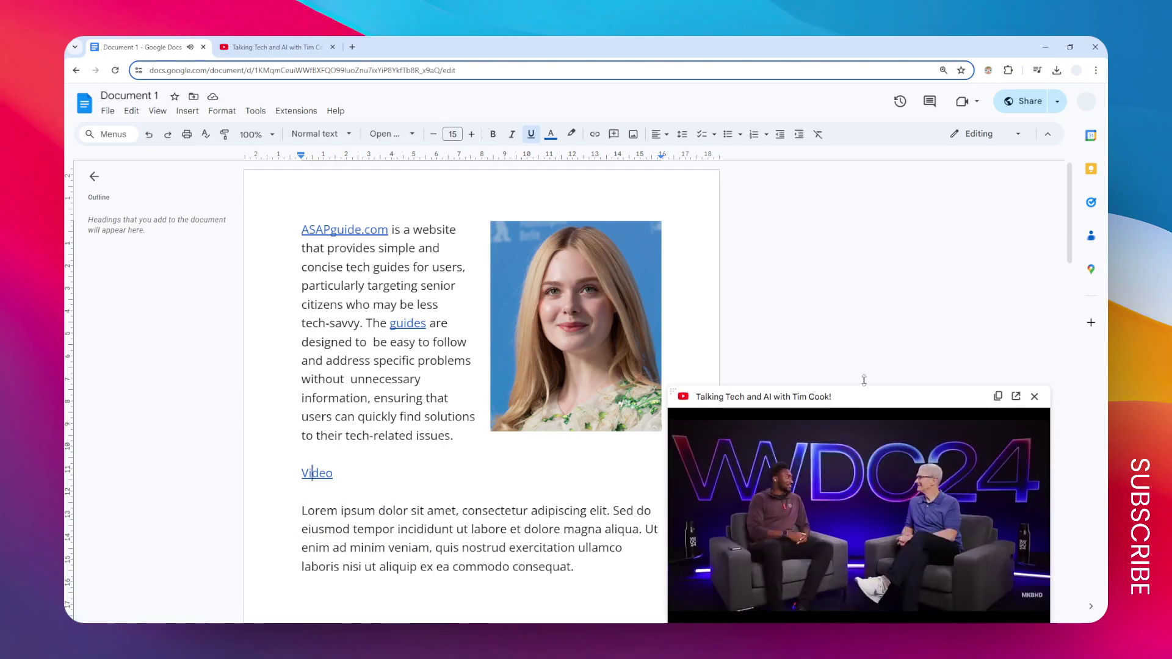
left_click_drag(672, 396, 887, 367)
left_click(843, 407)
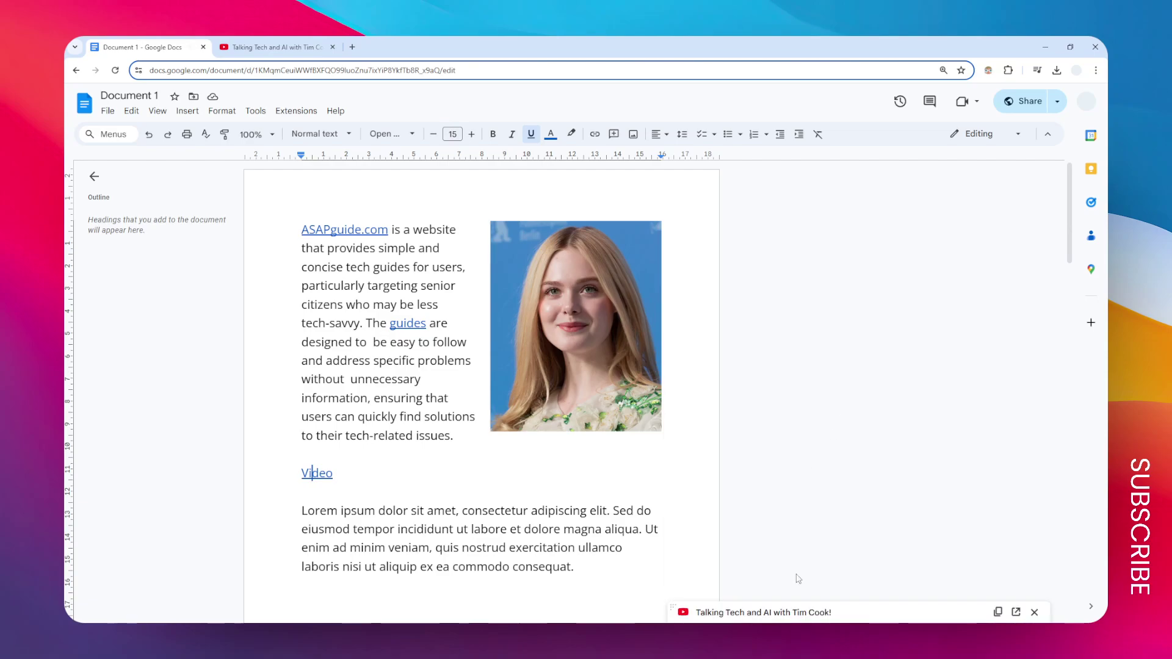
left_click(811, 616)
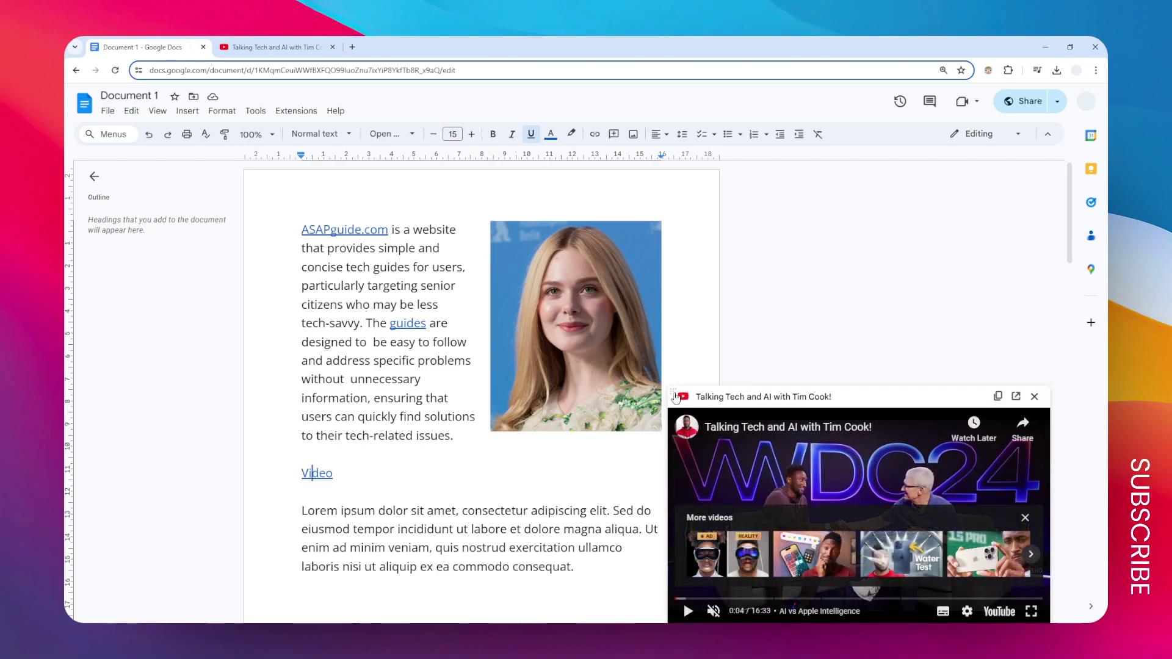
left_click_drag(672, 392, 626, 365)
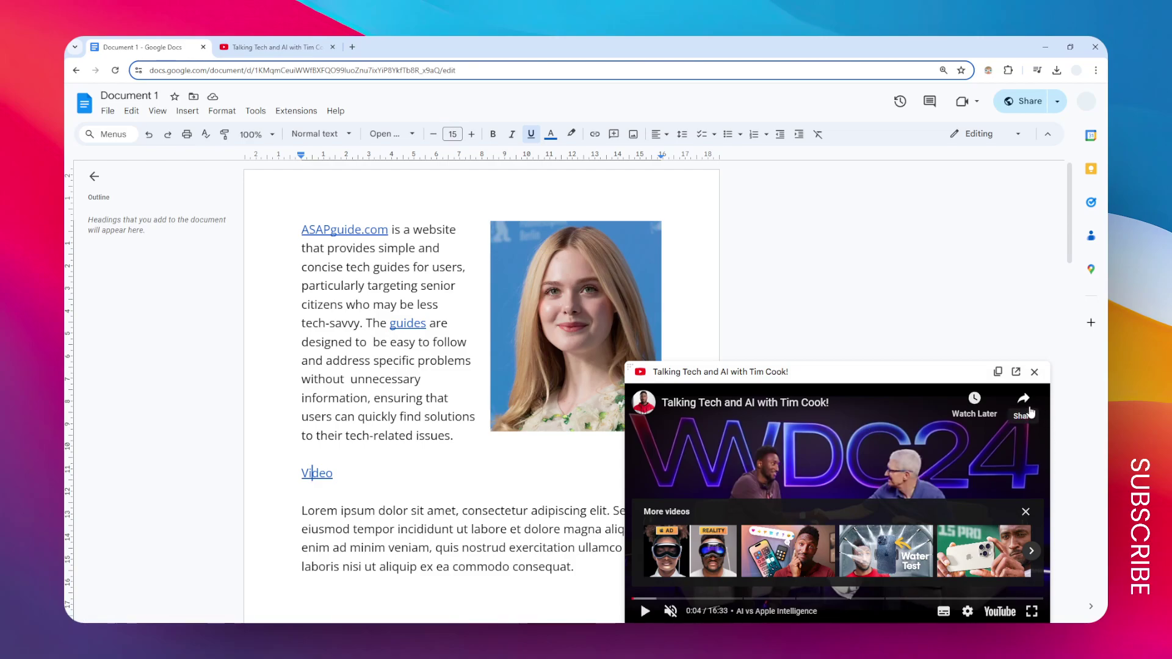
left_click(1035, 373)
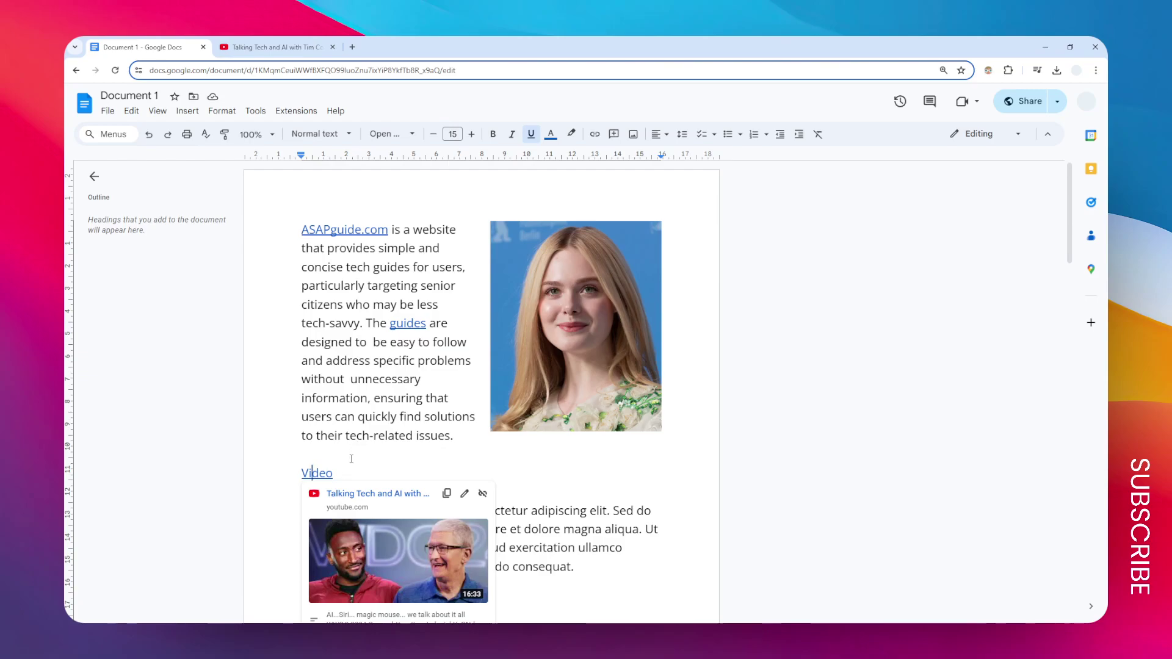
Delete the linked word 'Video' and start a new blank drawing in its place.
double_click(318, 473)
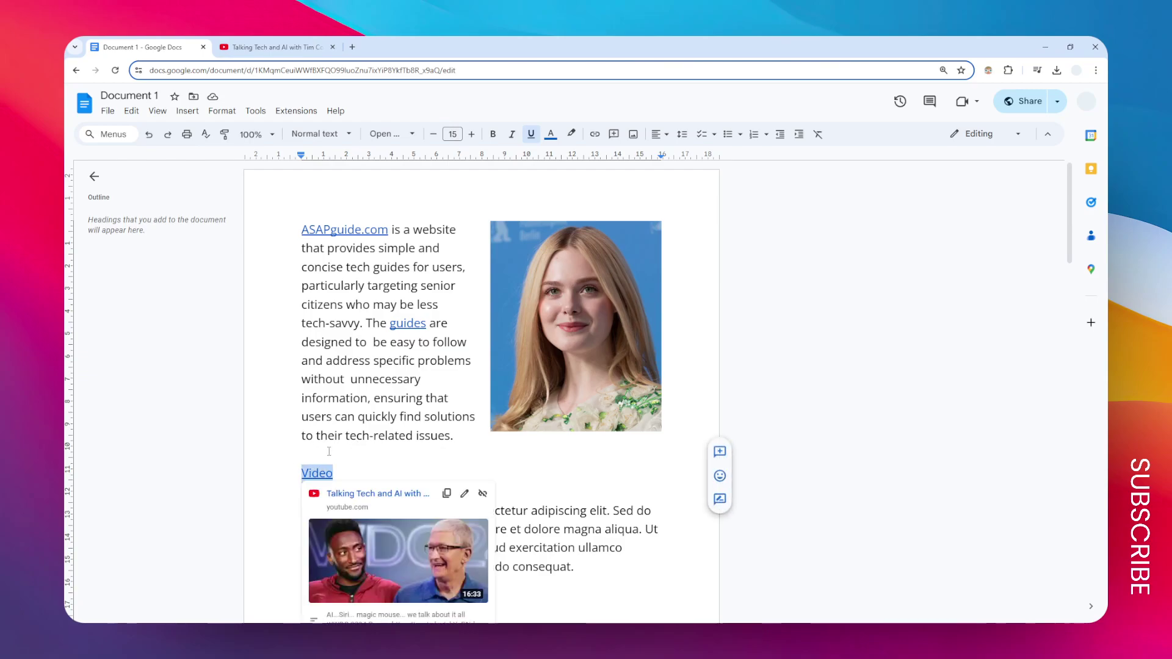
key("BackSpace")
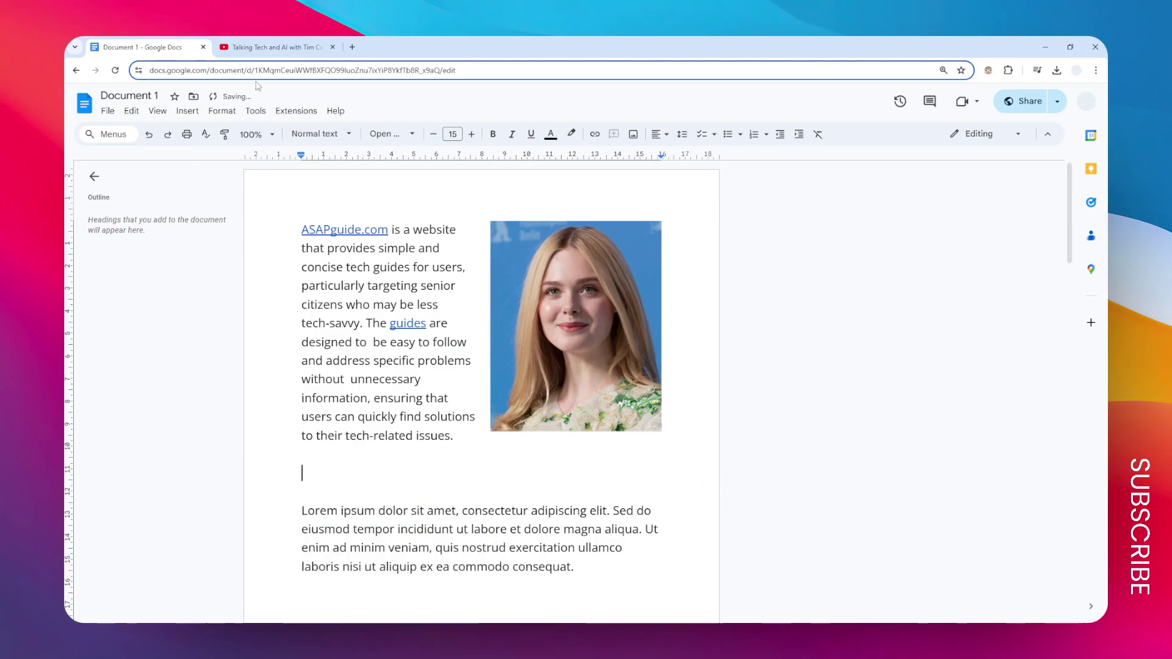
left_click(190, 111)
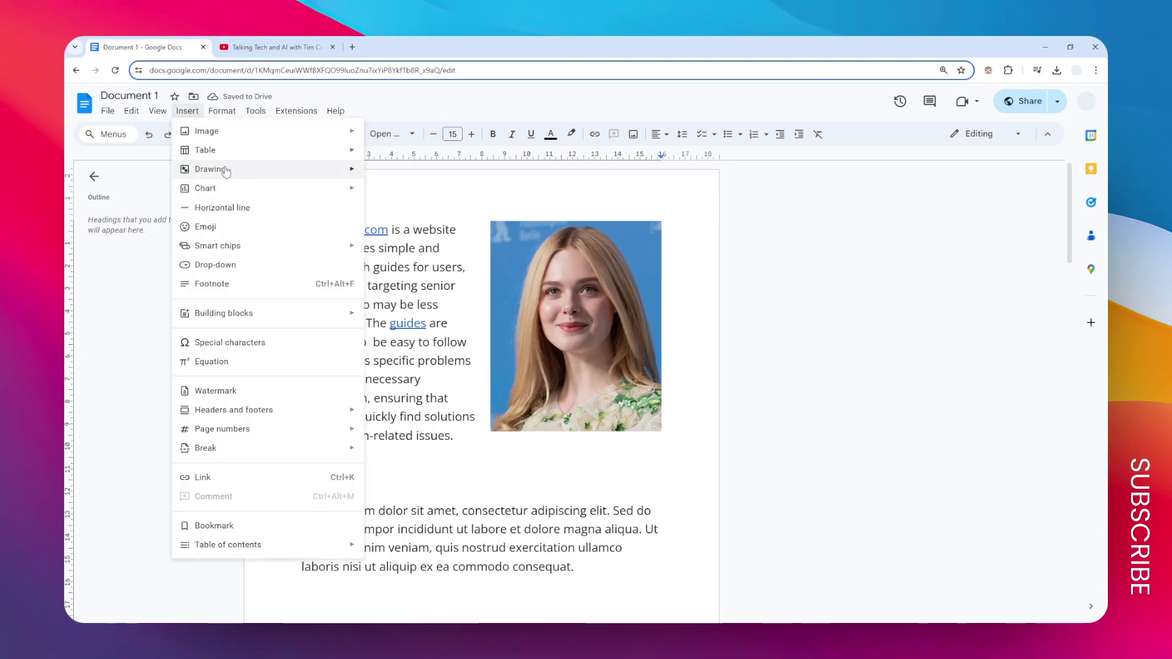
mouse_move(220, 171)
left_click(403, 176)
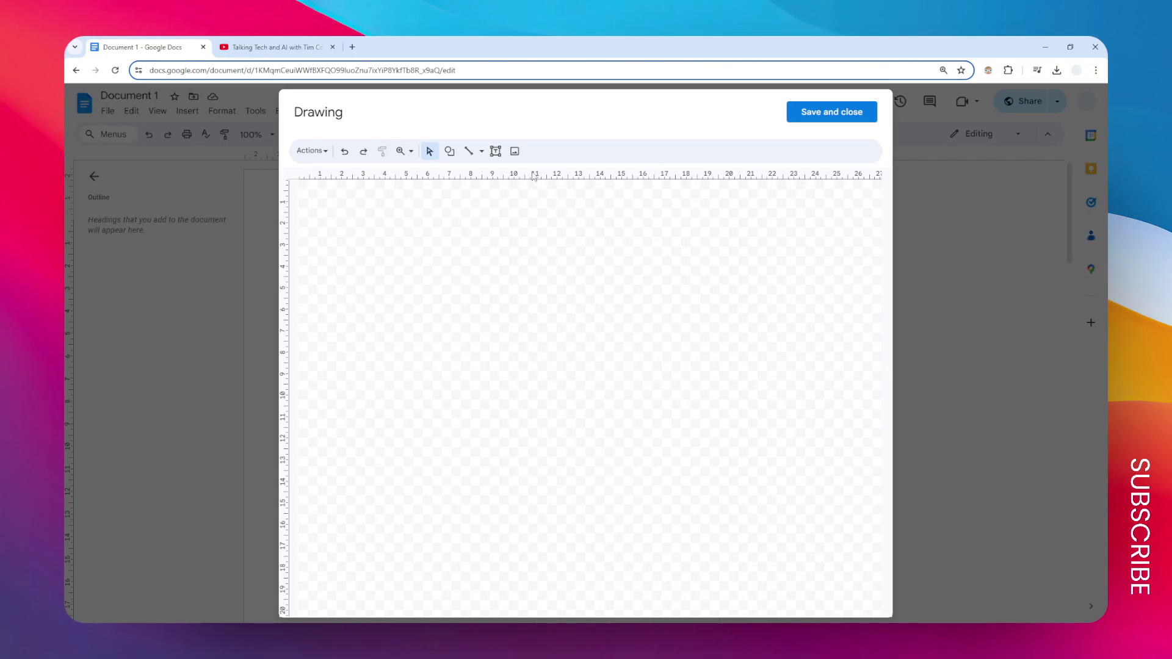
Upload the video thumbnail image file onto the drawing canvas.
left_click(514, 151)
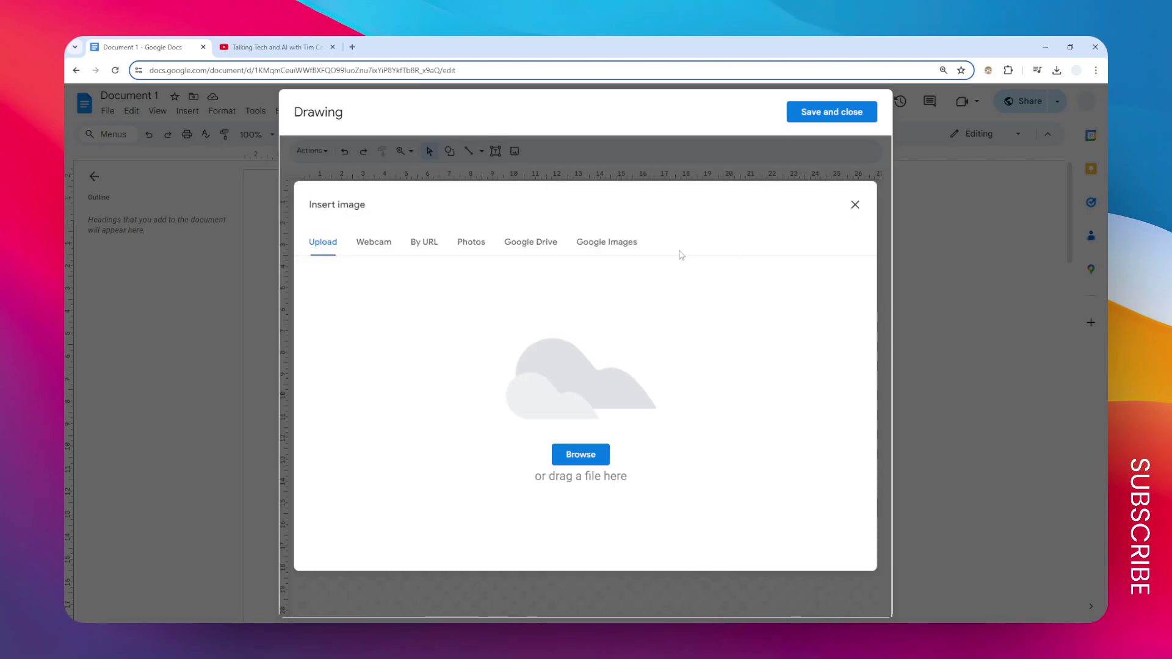
left_click(327, 49)
left_click(147, 46)
left_click_drag(944, 371, 564, 333)
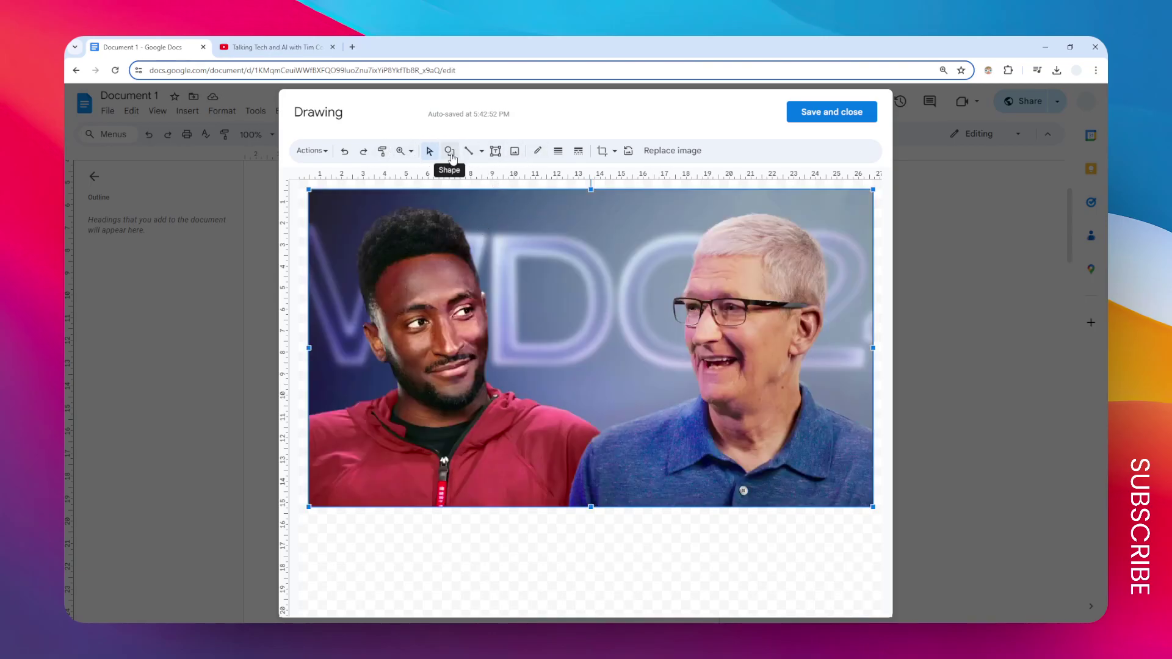
Draw a triangle over the middle of the thumbnail and rotate it to point right.
left_click(450, 151)
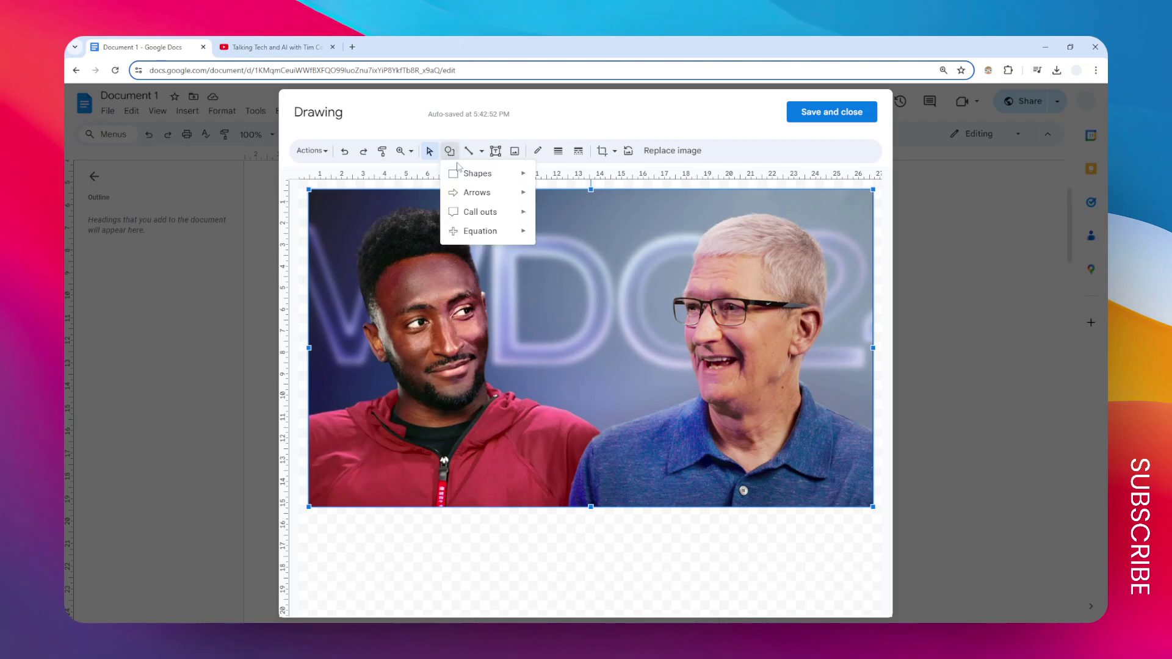
mouse_move(465, 175)
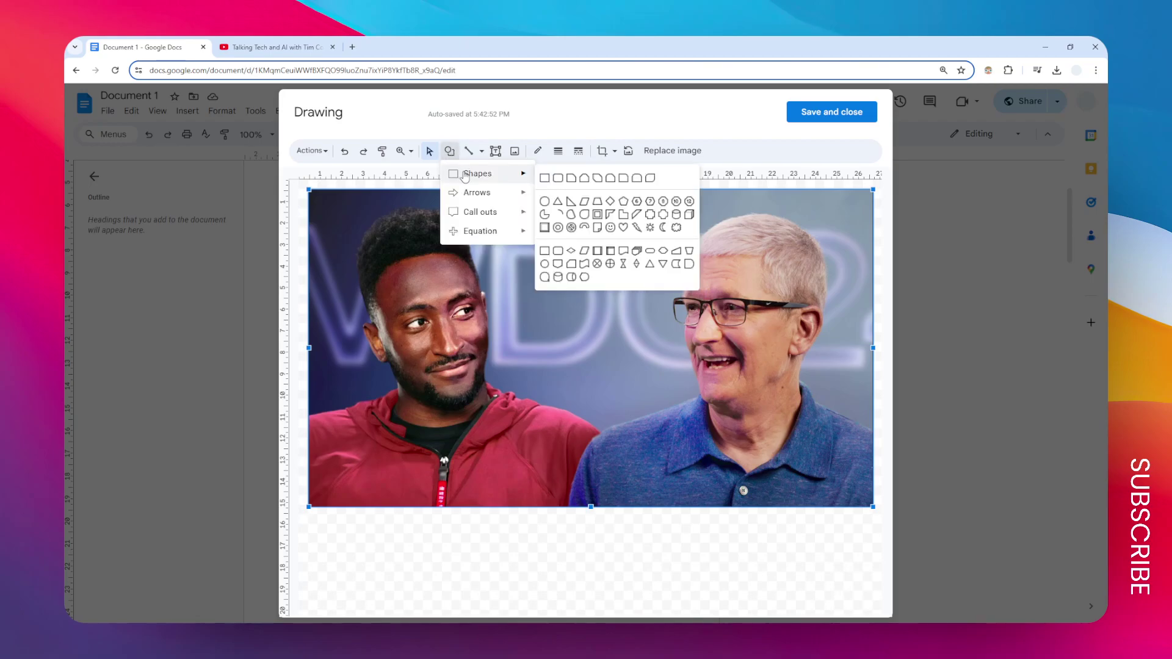
left_click(558, 203)
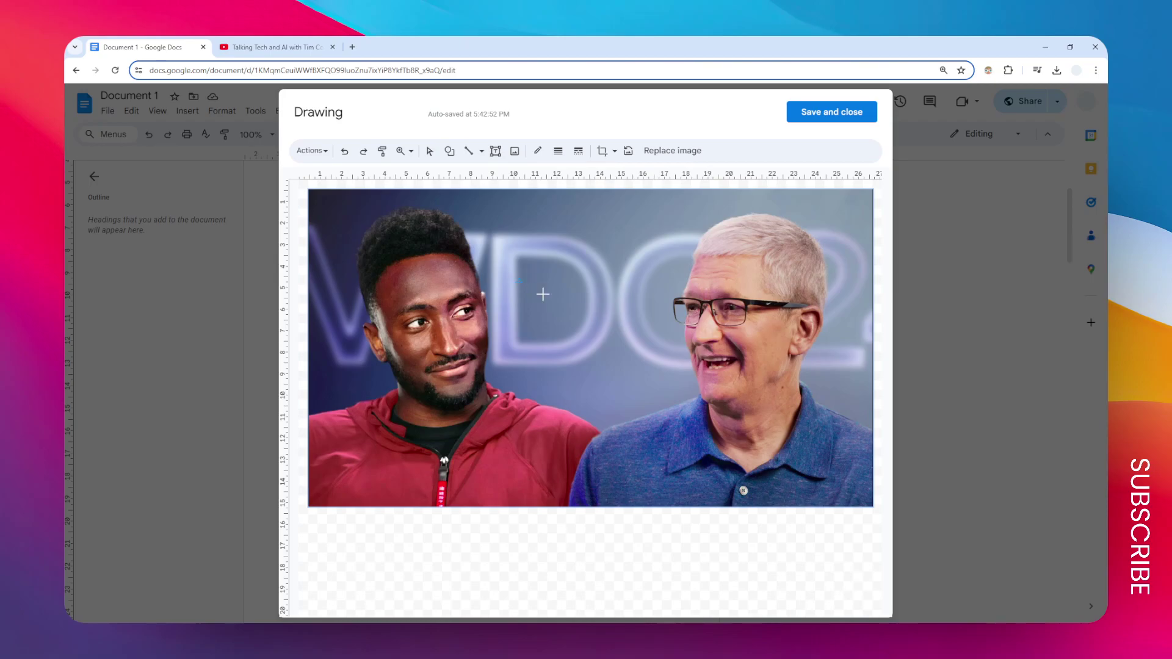
mouse_move(543, 294)
left_mouse_down()
mouse_move(623, 359)
mouse_move(607, 357)
left_mouse_up()
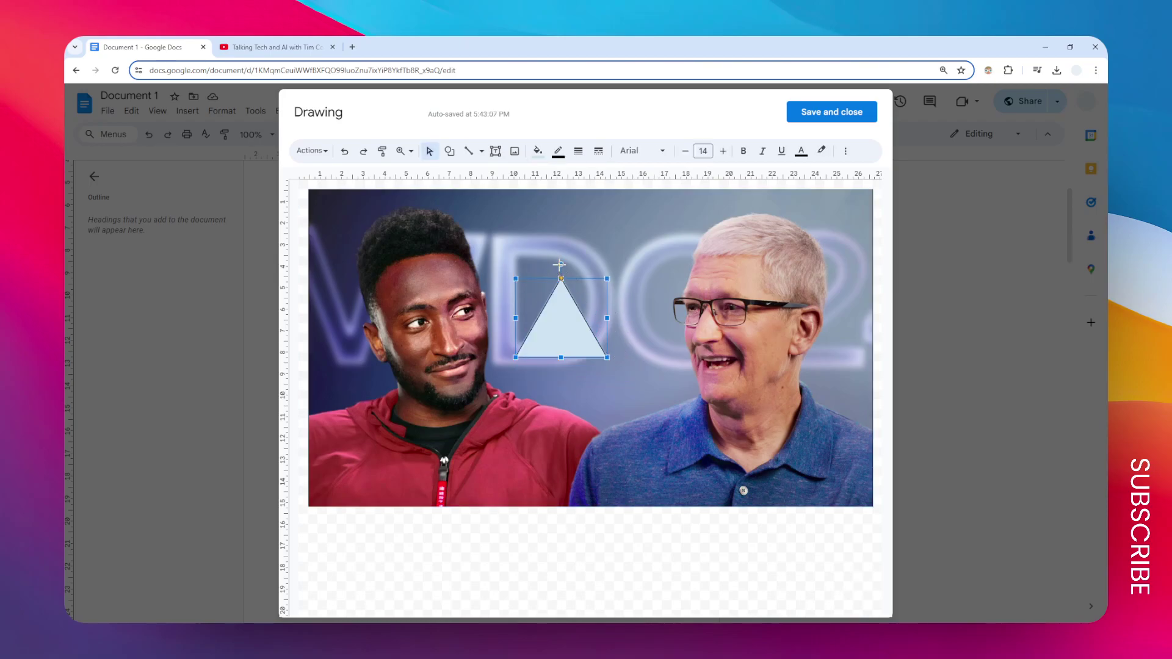
mouse_move(559, 265)
left_mouse_down()
mouse_move(599, 282)
mouse_move(632, 327)
mouse_move(576, 337)
left_mouse_up()
Give the triangle a transparent border and white fill.
left_click(557, 150)
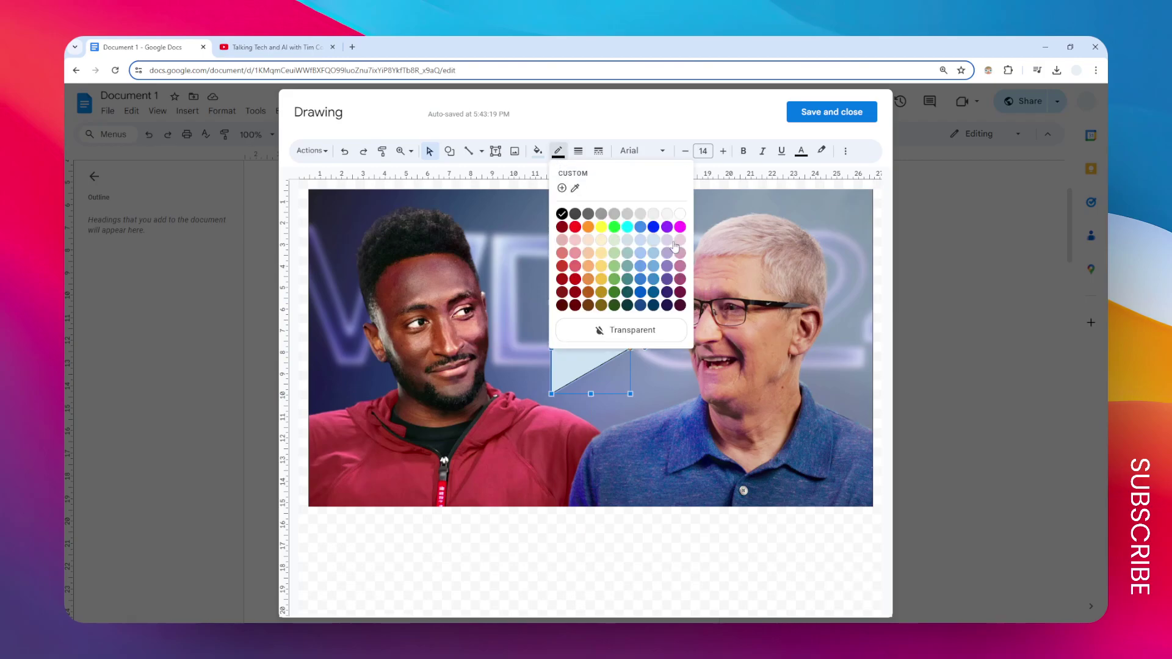
left_click(629, 330)
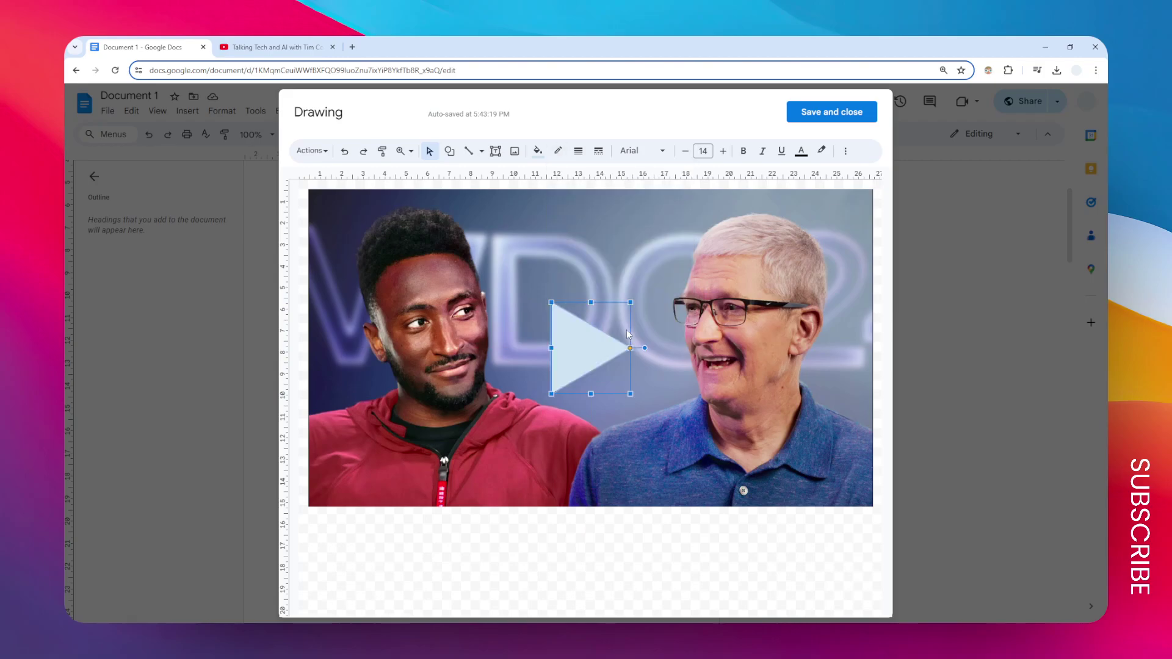
left_click(536, 151)
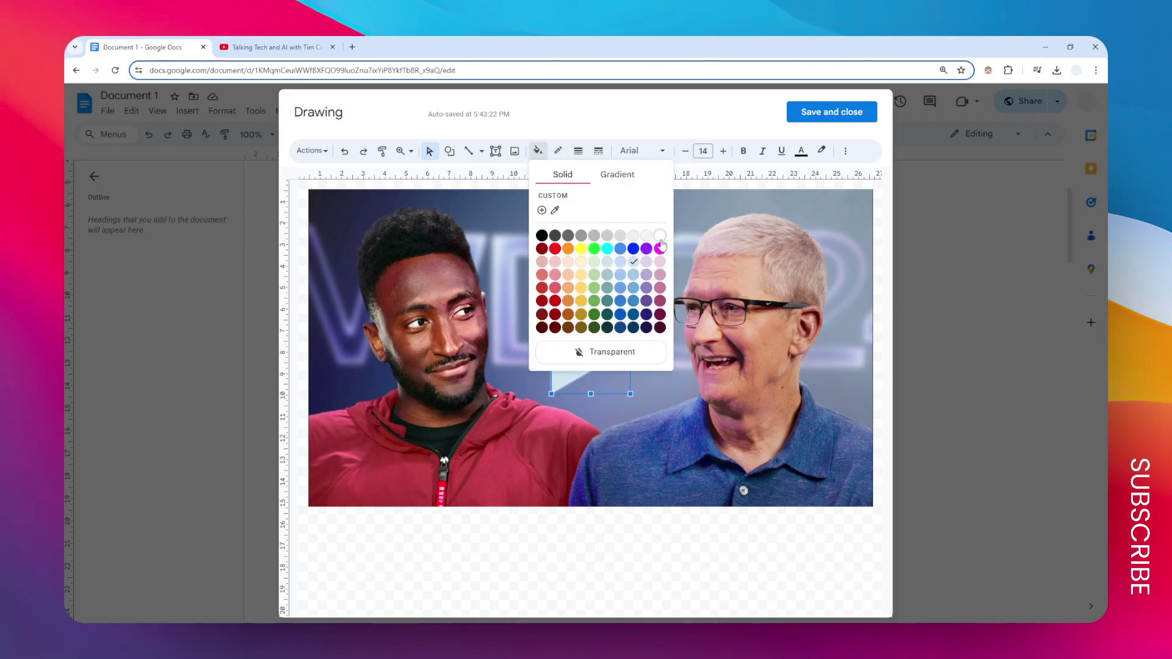
left_click(660, 238)
left_click(659, 350)
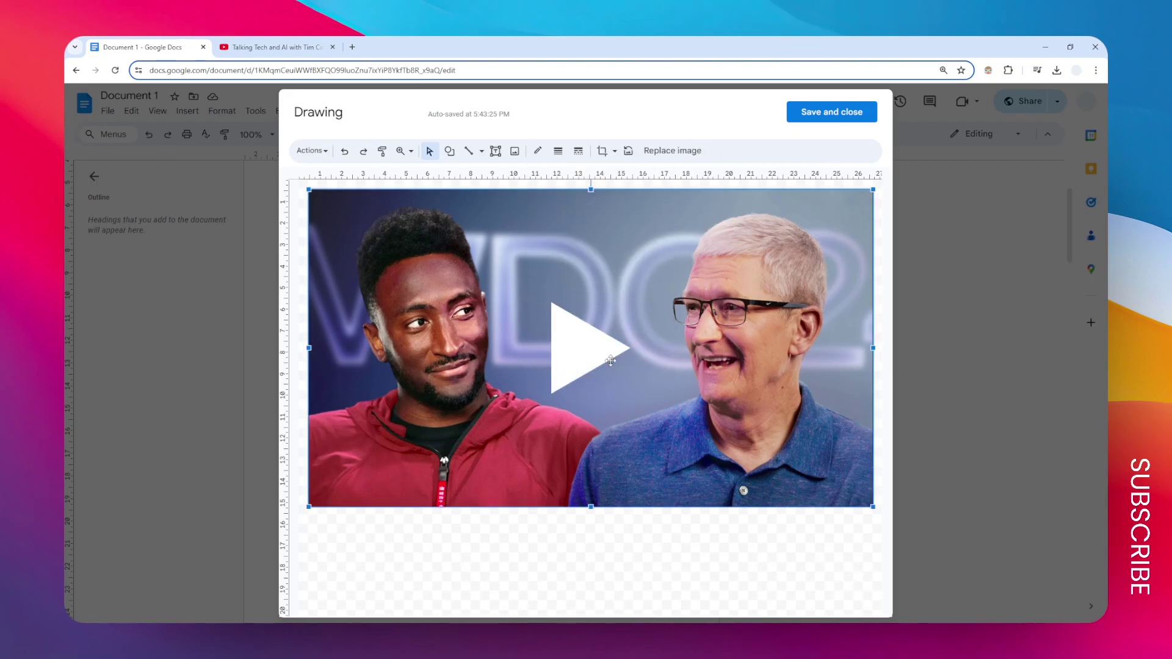
Save the drawing into the document and copy the YouTube video's address again.
left_click(821, 113)
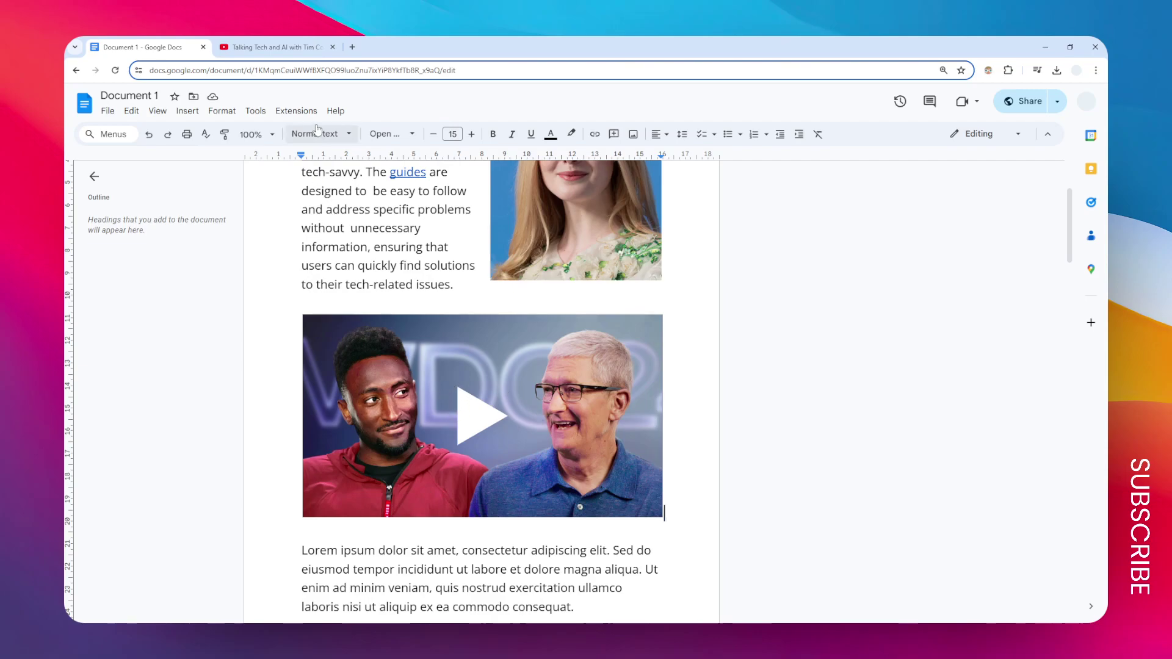
left_click(275, 47)
left_click(306, 71)
key("ctrl+c")
right_click(306, 71)
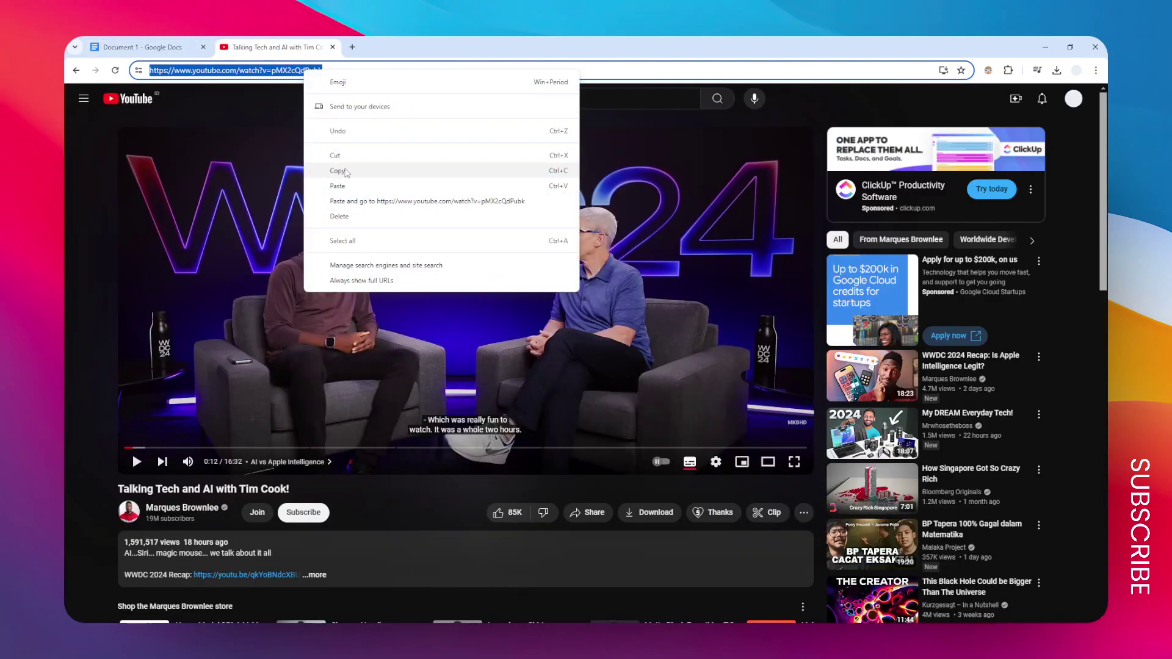
left_click(342, 157)
left_click(143, 47)
Link the thumbnail drawing to the copied Tim Cook YouTube video address.
left_click(430, 331)
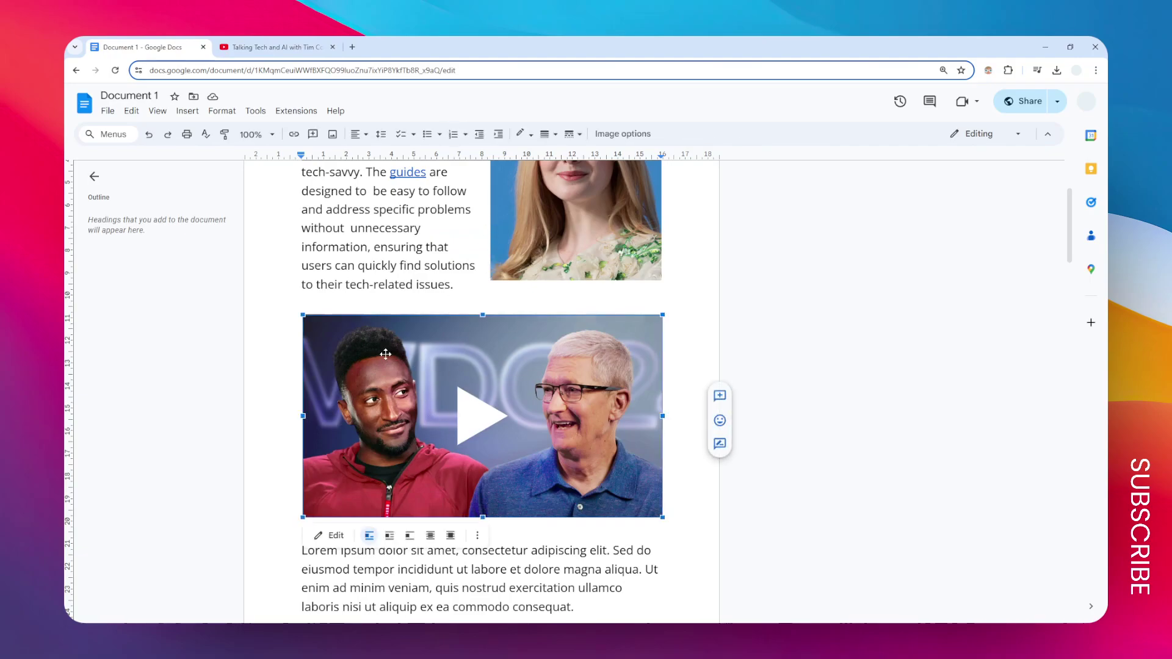
left_click(293, 134)
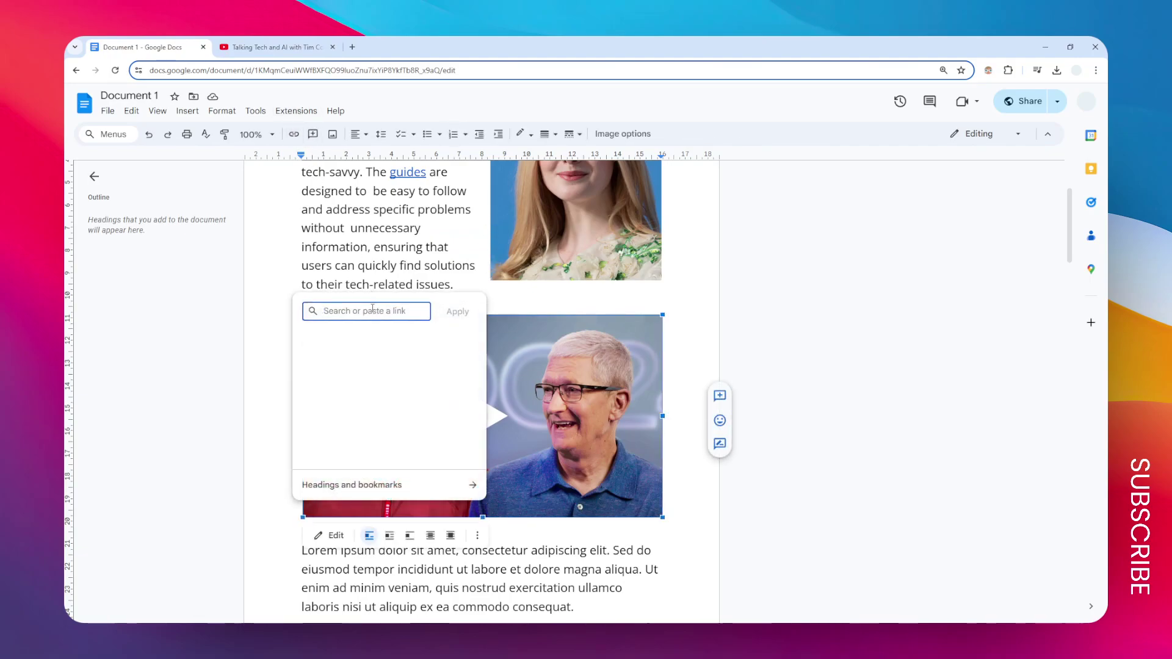
right_click(374, 312)
left_click(421, 408)
left_click(457, 311)
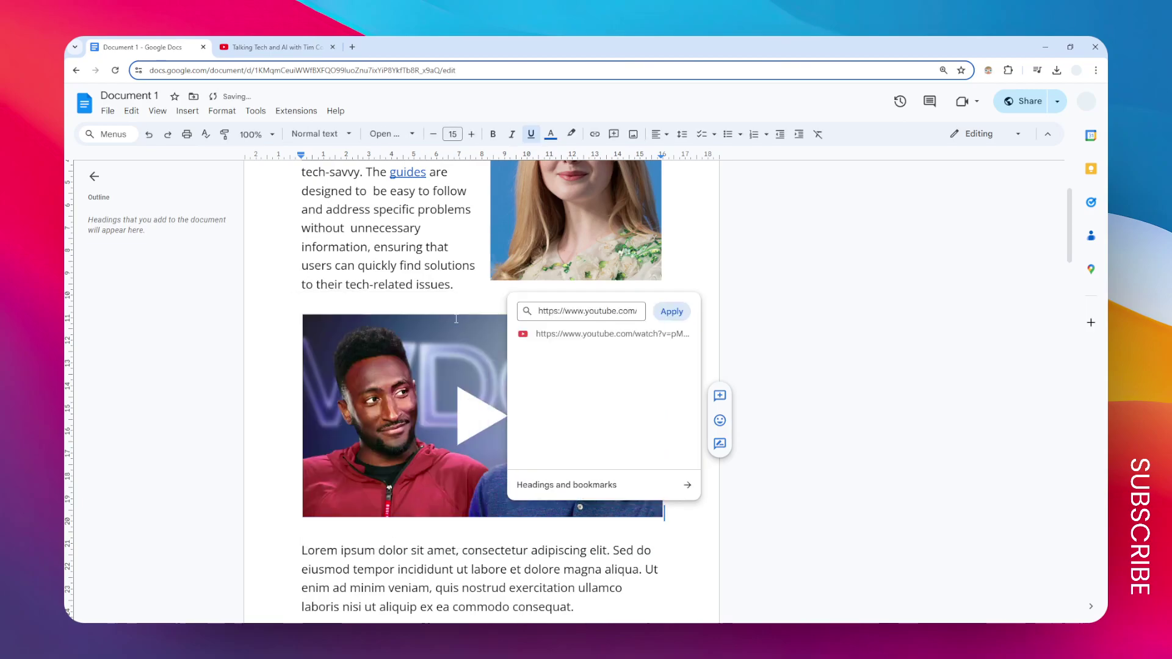
left_click(482, 397)
scroll(394, 600, "down", 2)
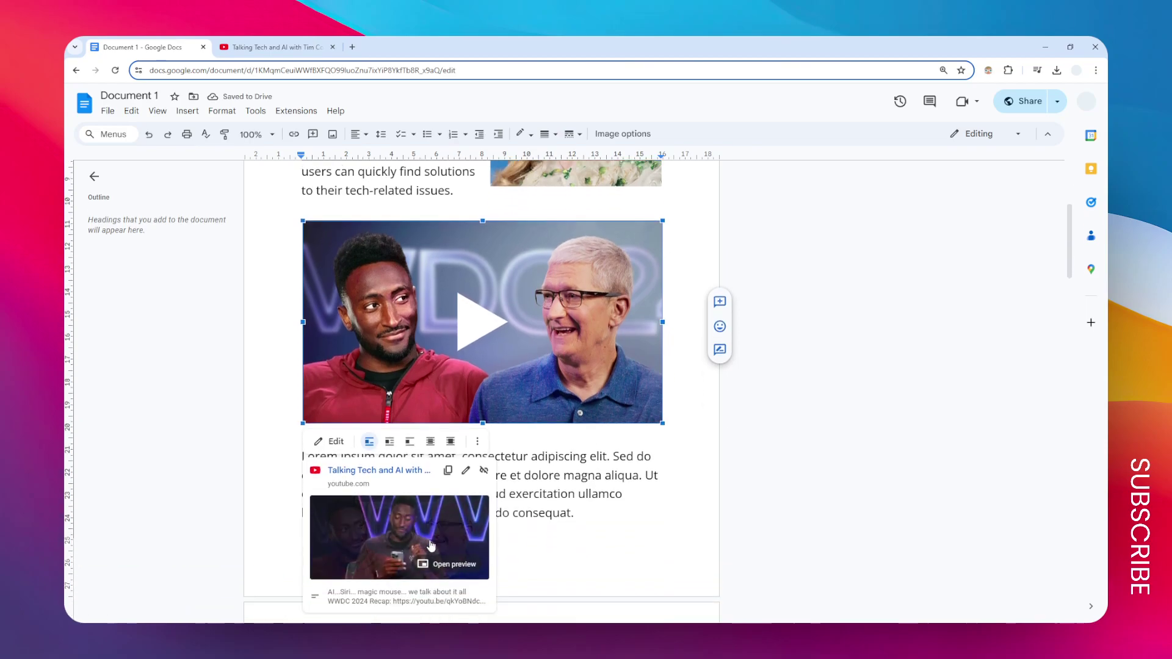
left_click(400, 531)
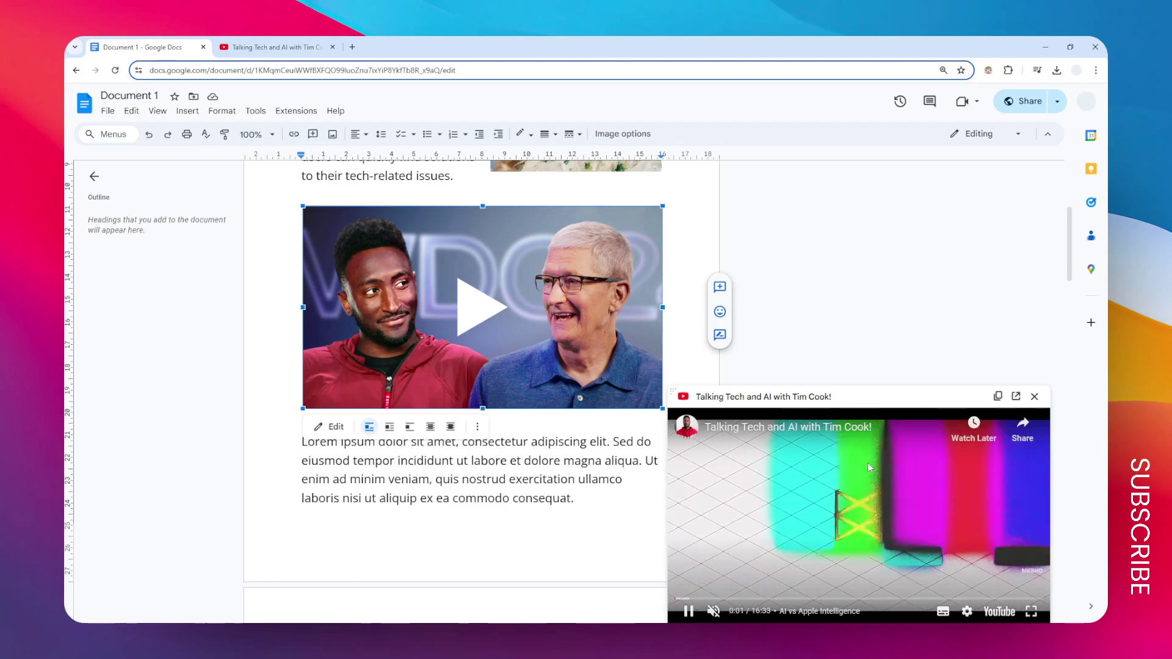
left_click(1034, 397)
scroll(871, 408, "up", 3)
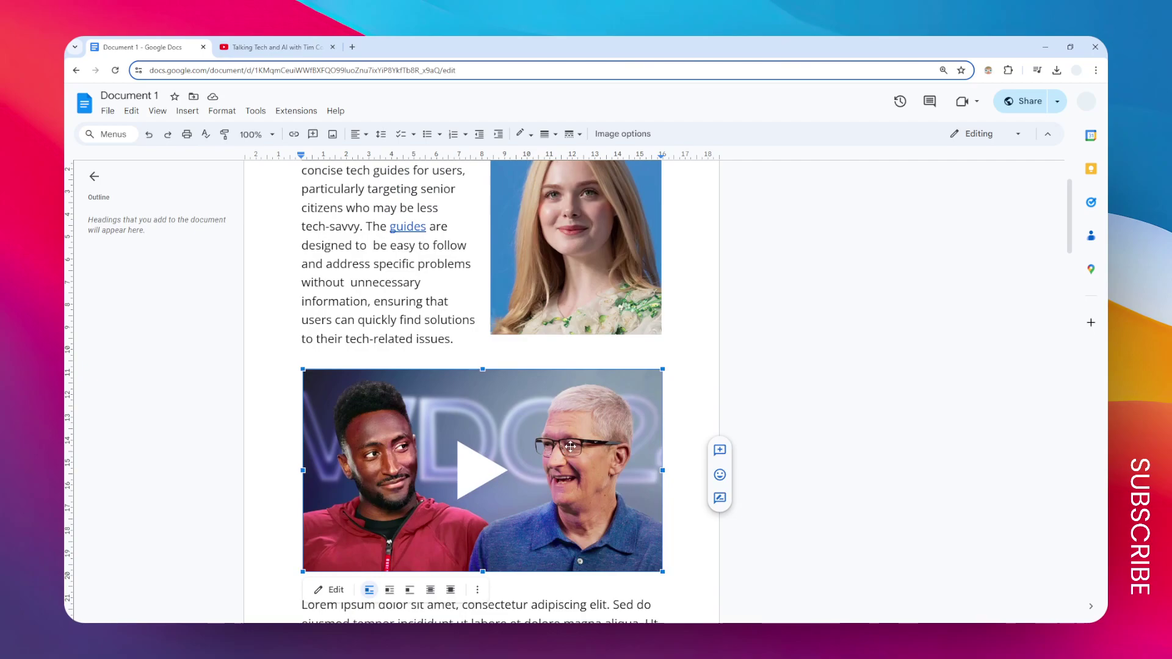
scroll(608, 445, "up", 1)
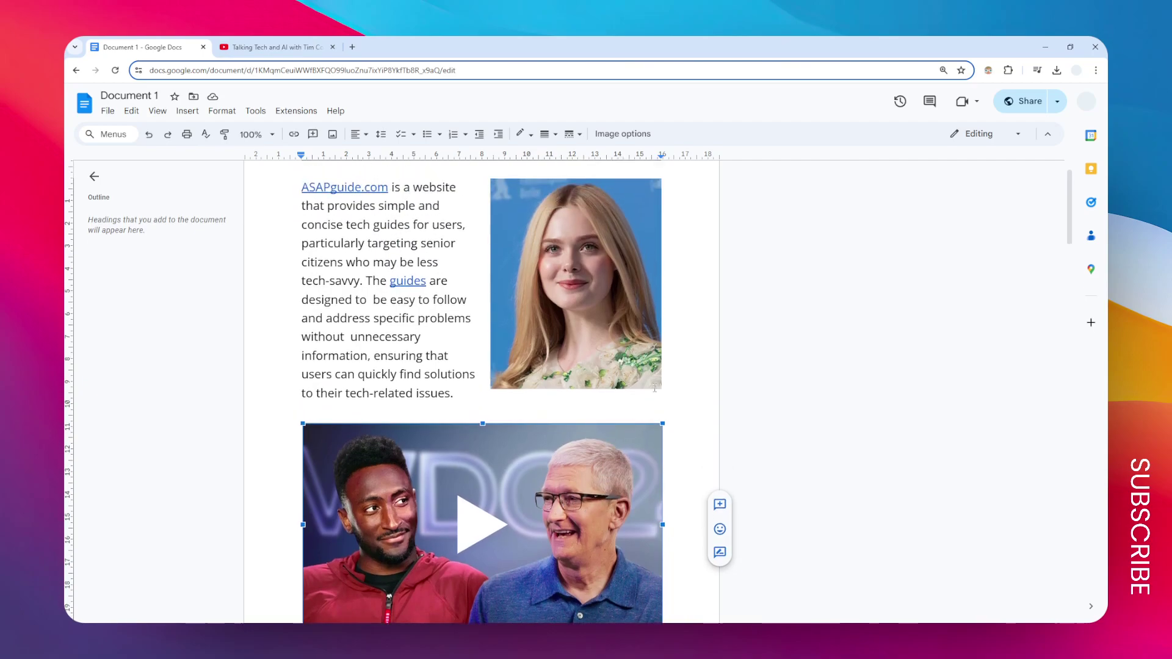